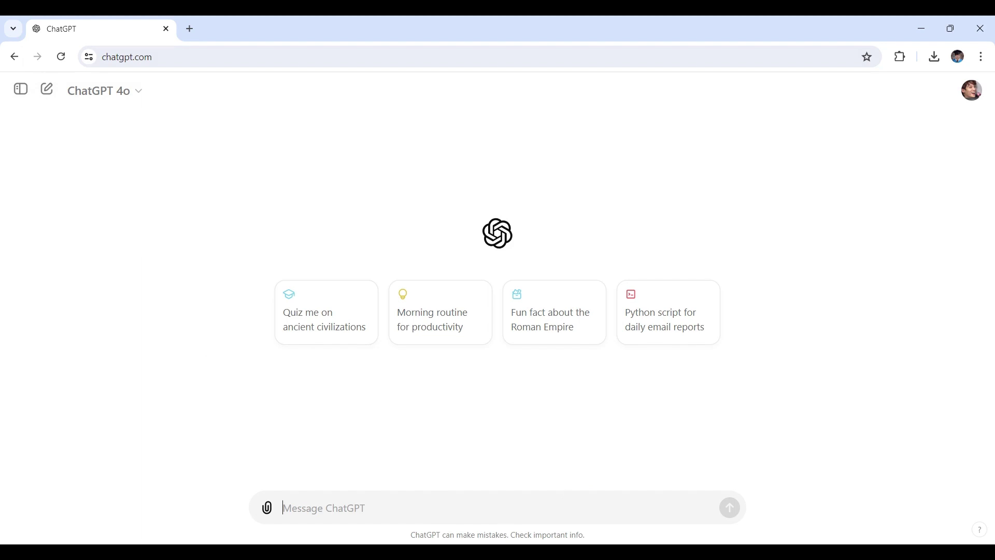
Ask for 10 content ideas for a tech blog focusing on the latest in AI and machine learning.
{"action": "type", "text": "Generate 10 content ideas for a tech blog focusing on the latest in AI and machine learning."}
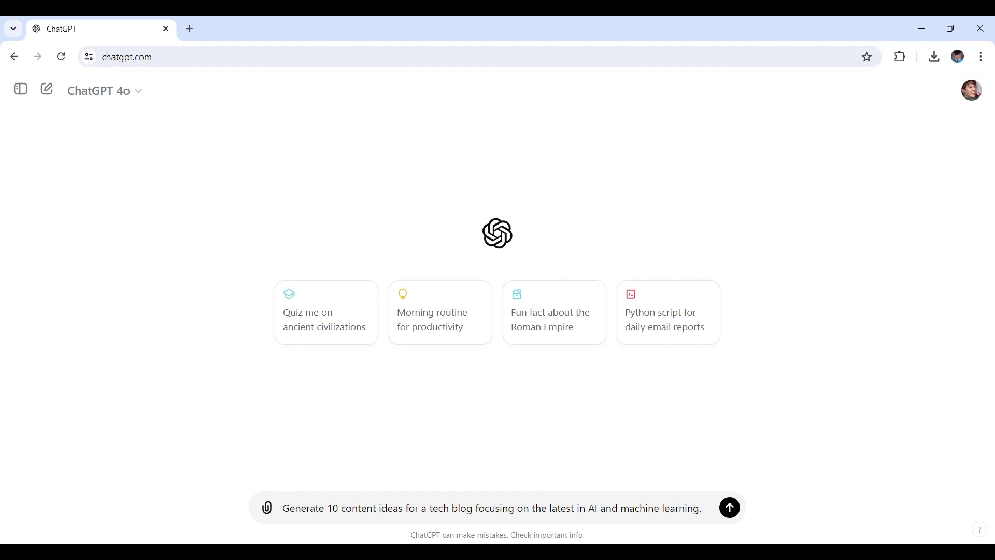
{"action": "left_click_drag", "start_coordinate": [552, 508], "coordinate": [700, 508]}
{"action": "left_click", "coordinate": [703, 508]}
{"action": "left_click", "coordinate": [732, 510]}
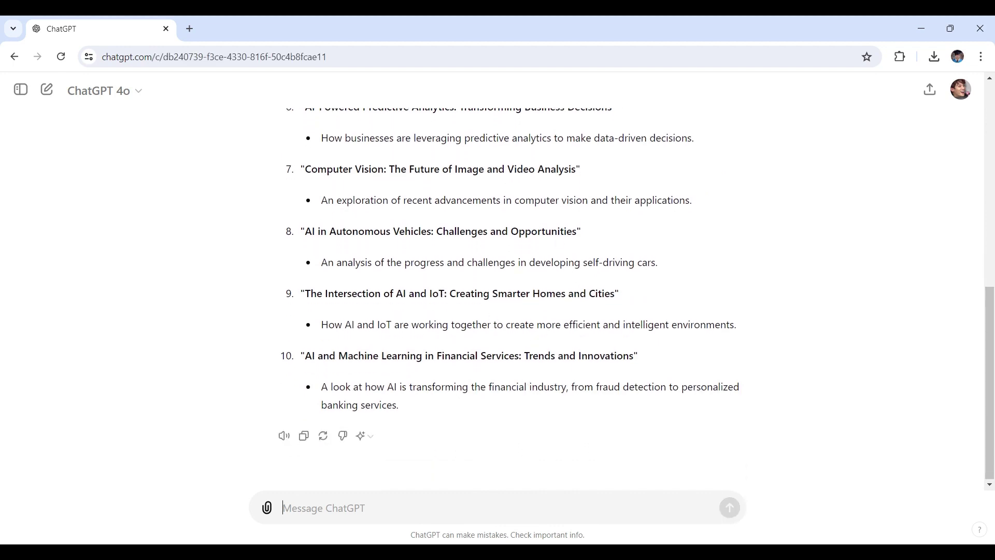
Quote the full list of ten ideas and request organizing them into a monthly content calendar with dates, type of content, and notes.
{"action": "scroll", "coordinate": [524, 370], "scroll_direction": "up", "scroll_amount": 3}
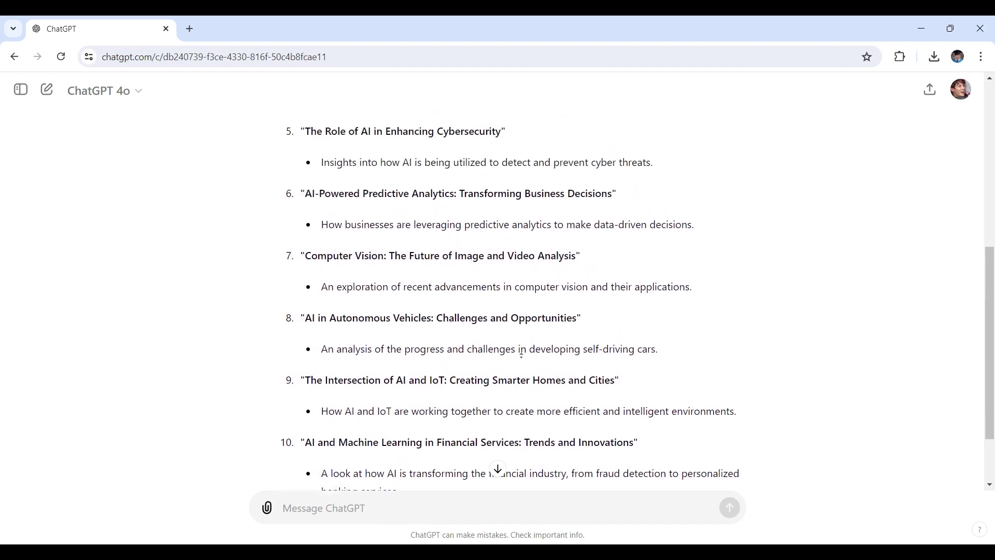
{"action": "scroll", "coordinate": [522, 358], "scroll_direction": "up", "scroll_amount": 2}
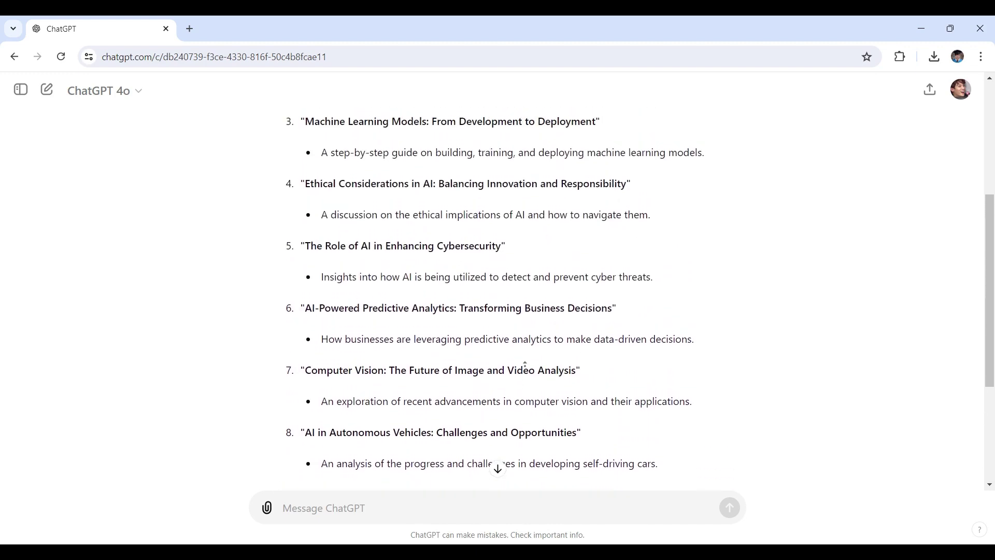
{"action": "scroll", "coordinate": [525, 364], "scroll_direction": "up", "scroll_amount": 2}
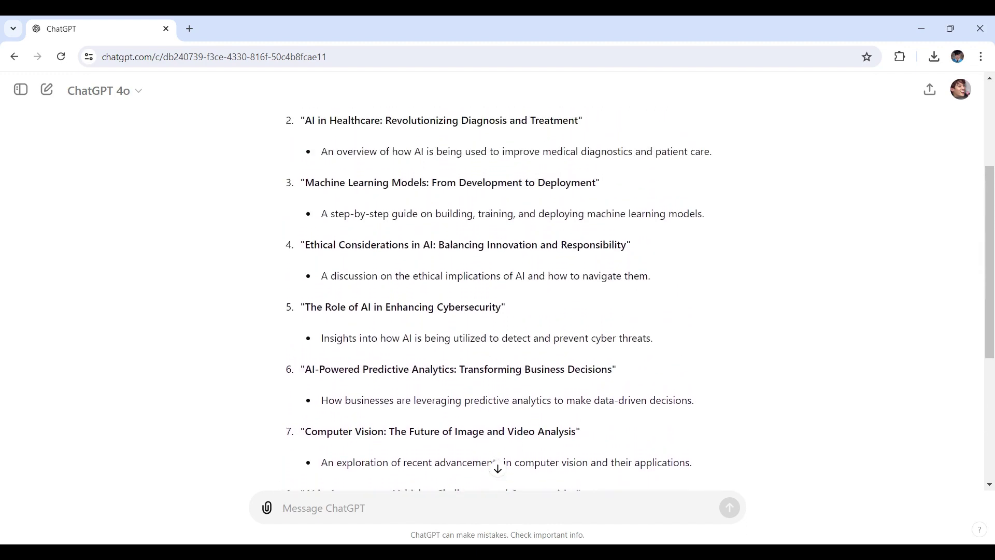
{"action": "scroll", "coordinate": [498, 293], "scroll_direction": "up", "scroll_amount": 2}
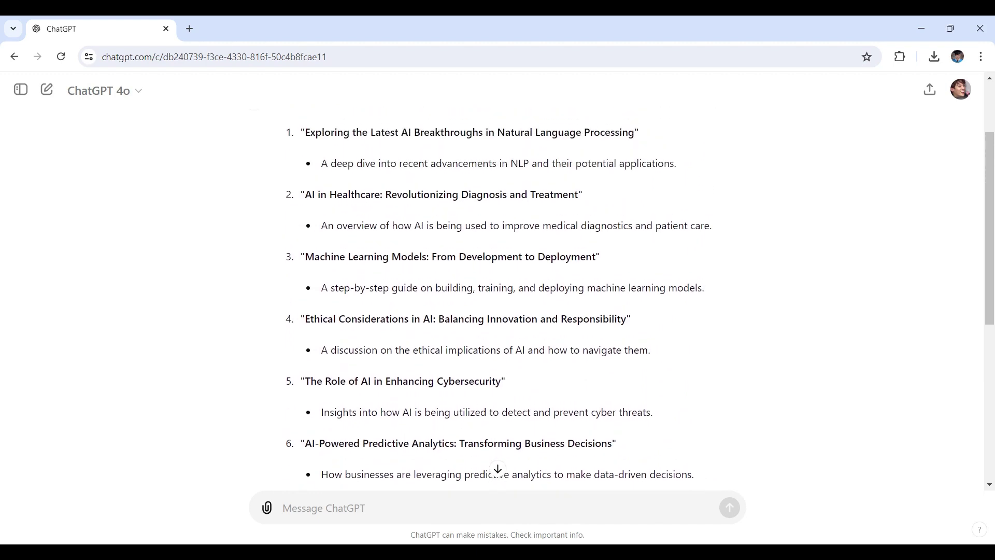
{"action": "scroll", "coordinate": [497, 293], "scroll_direction": "up", "scroll_amount": 1}
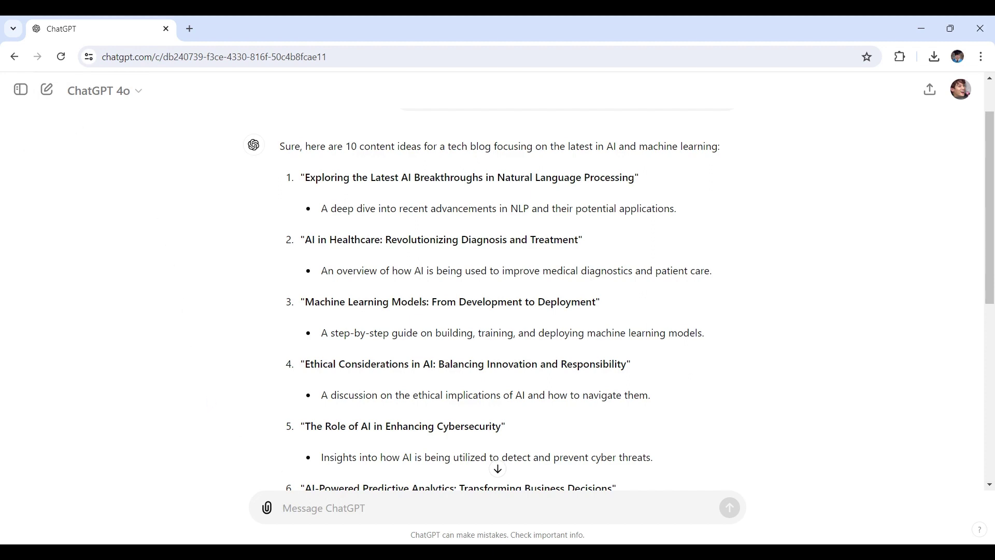
{"action": "type", "text": "Organize the following content ideas into a monthly content calendar with dates, type of content, and notes"}
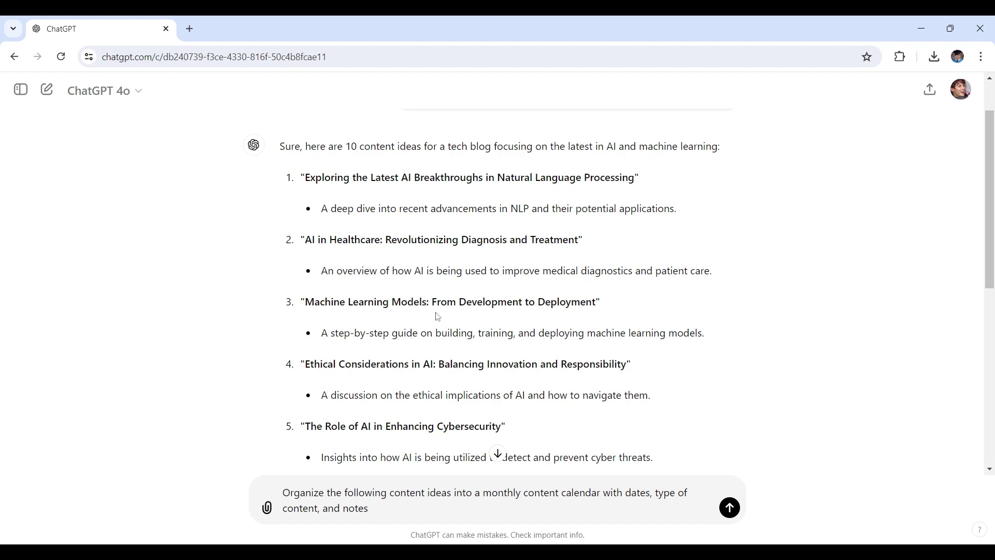
{"action": "scroll", "coordinate": [363, 290], "scroll_direction": "down", "scroll_amount": 8}
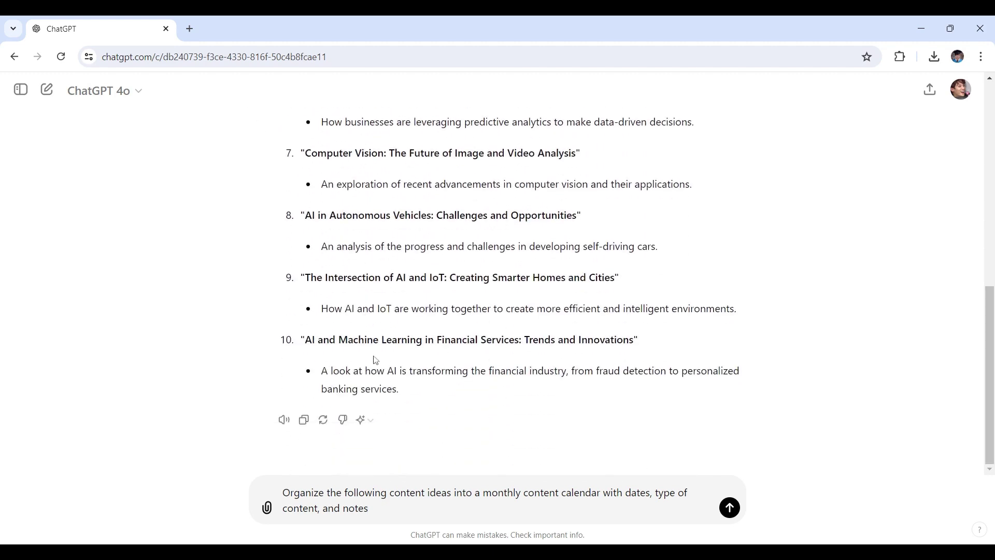
{"action": "left_click_drag", "start_coordinate": [411, 396], "coordinate": [301, 185]}
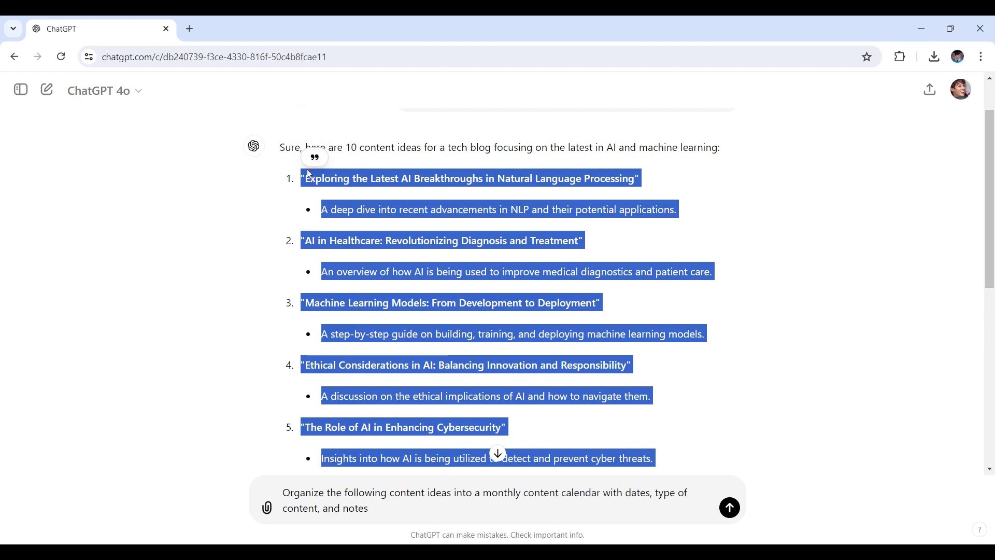
{"action": "left_click", "coordinate": [313, 160]}
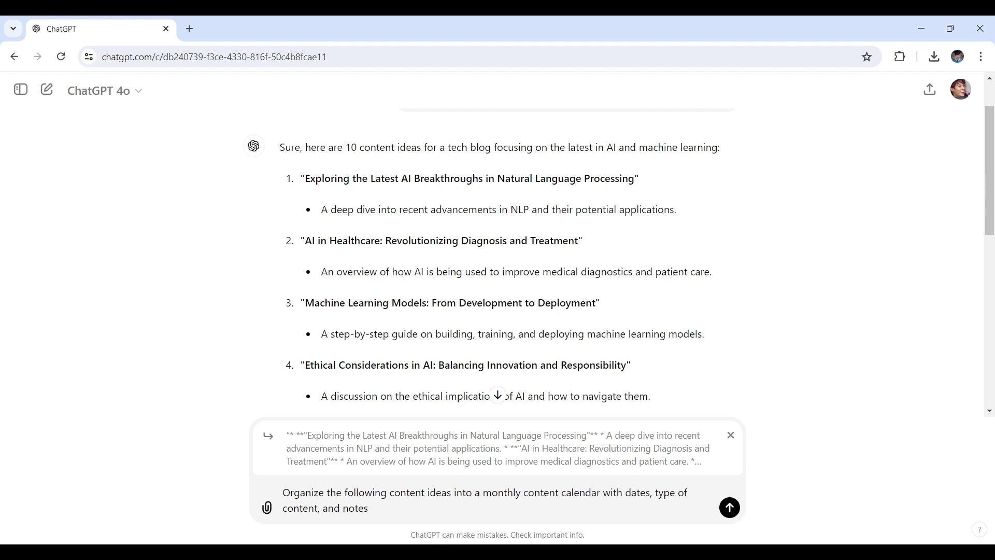
{"action": "left_click", "coordinate": [733, 513]}
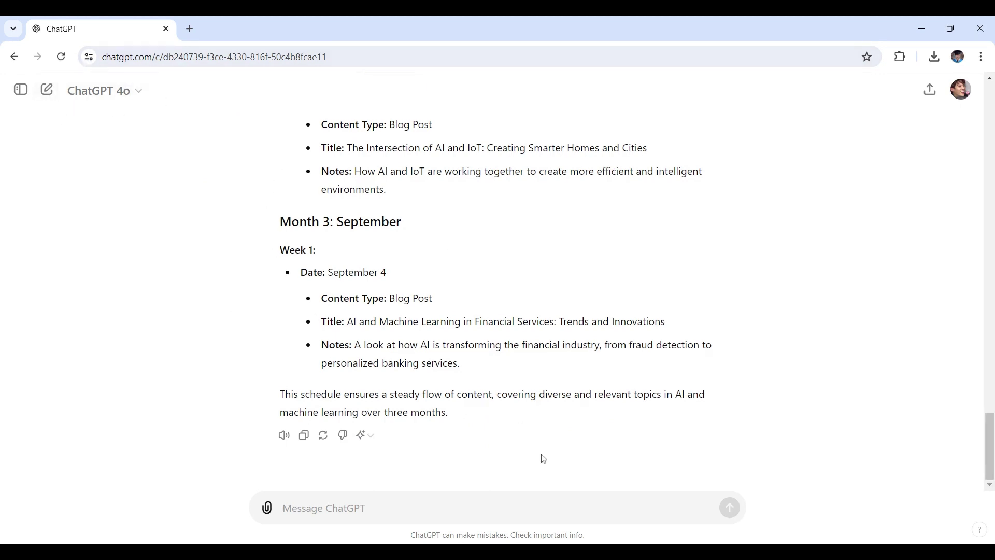
Review the generated content calendar from the September entry back to the first July weeks.
{"action": "scroll", "coordinate": [569, 425], "scroll_direction": "up", "scroll_amount": 2}
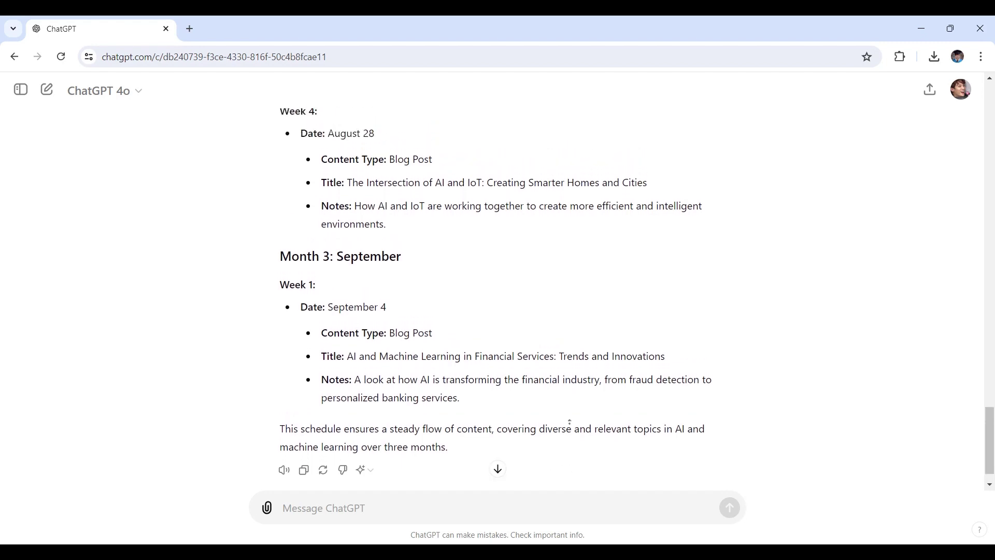
{"action": "scroll", "coordinate": [569, 423], "scroll_direction": "up", "scroll_amount": 4}
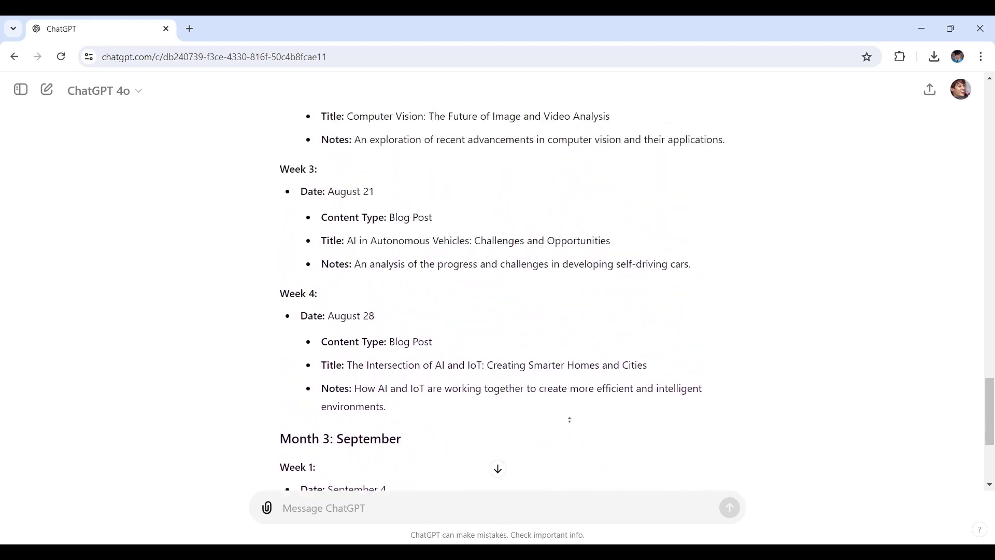
{"action": "scroll", "coordinate": [569, 419], "scroll_direction": "up", "scroll_amount": 4}
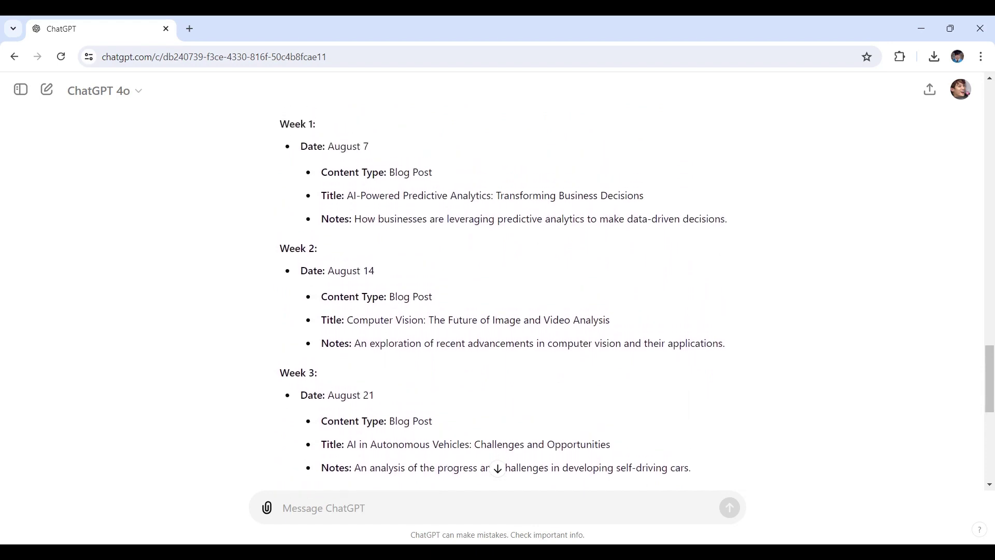
{"action": "scroll", "coordinate": [569, 419], "scroll_direction": "up", "scroll_amount": 4}
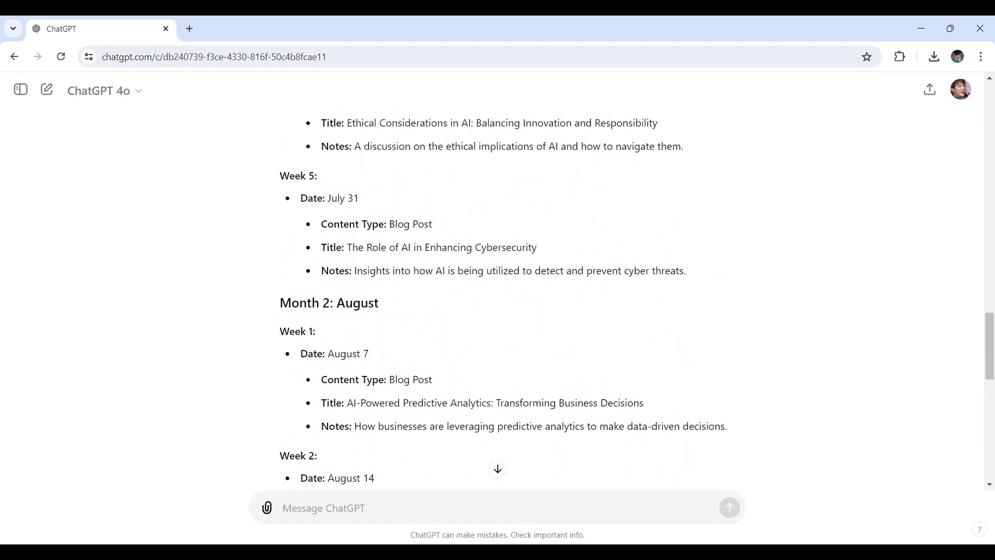
{"action": "scroll", "coordinate": [569, 419], "scroll_direction": "up", "scroll_amount": 4}
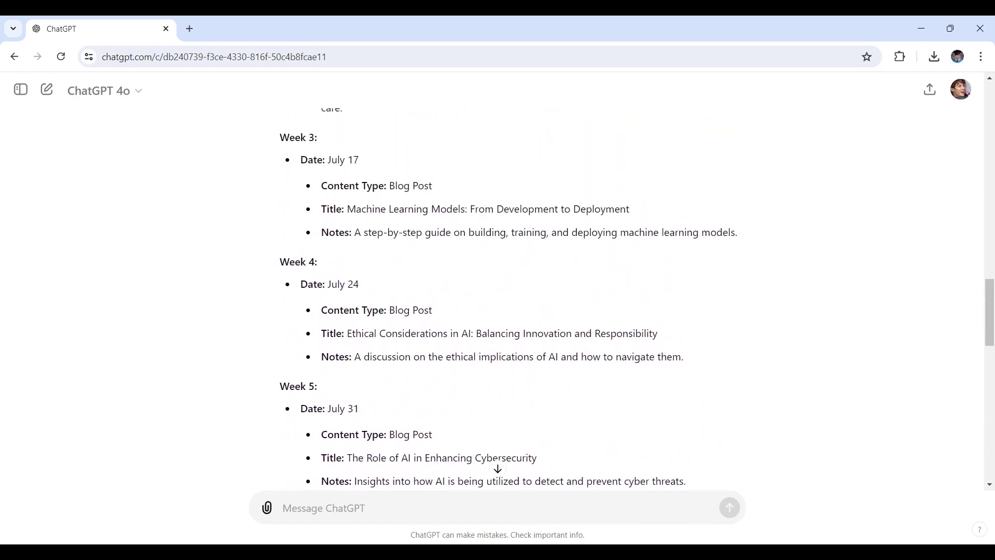
{"action": "scroll", "coordinate": [568, 405], "scroll_direction": "up", "scroll_amount": 6}
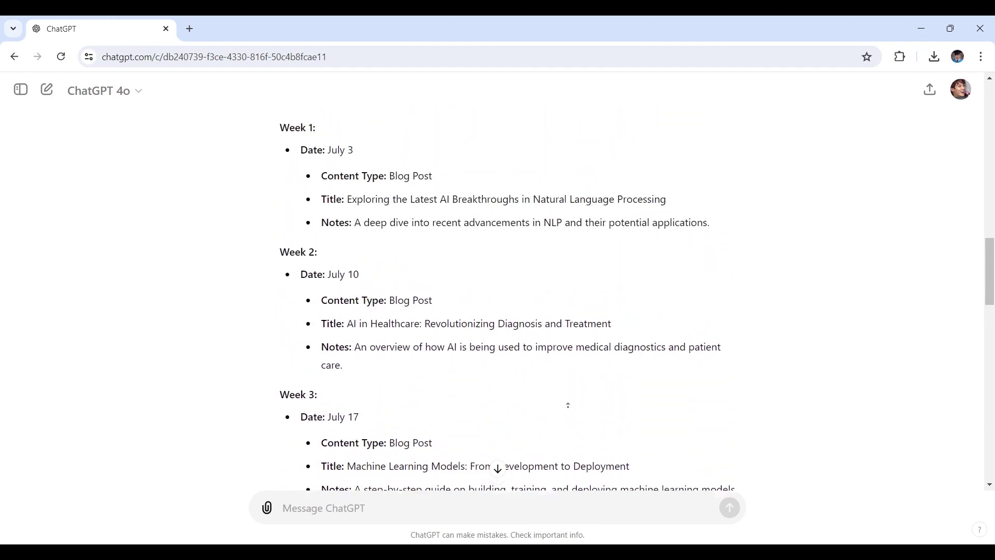
{"action": "scroll", "coordinate": [567, 394], "scroll_direction": "up", "scroll_amount": 1}
{"action": "scroll", "coordinate": [565, 410], "scroll_direction": "down", "scroll_amount": 2}
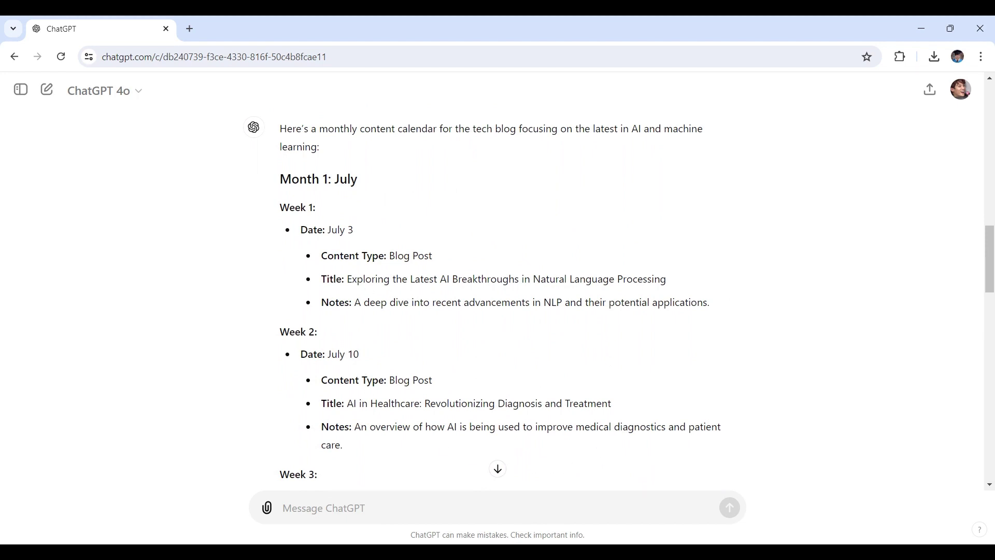
Request a detailed outline for a blog post titled 'Exploring the Latest AI Breakthroughs in Natural Language Processing'.
{"action": "left_click_drag", "start_coordinate": [347, 279], "coordinate": [678, 290]}
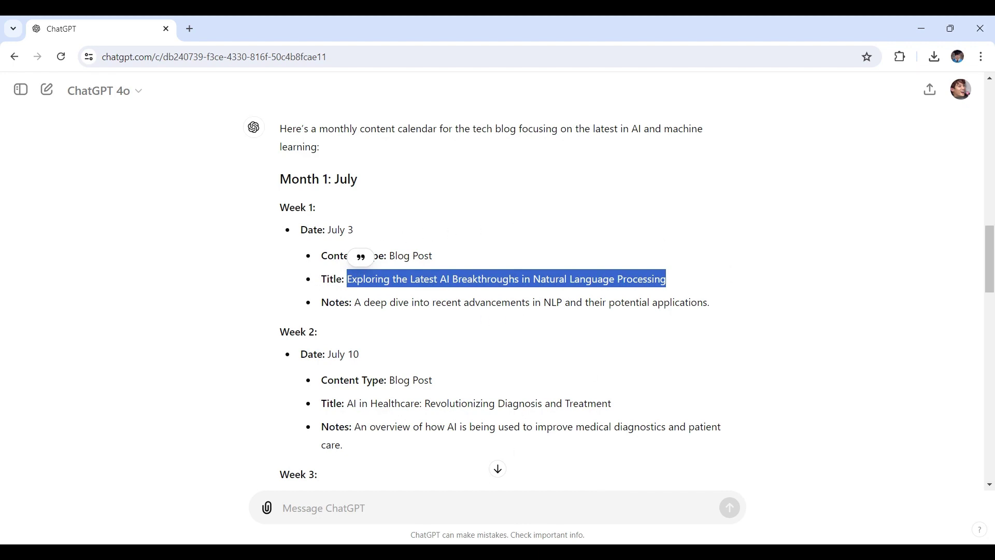
{"action": "left_click", "coordinate": [283, 508]}
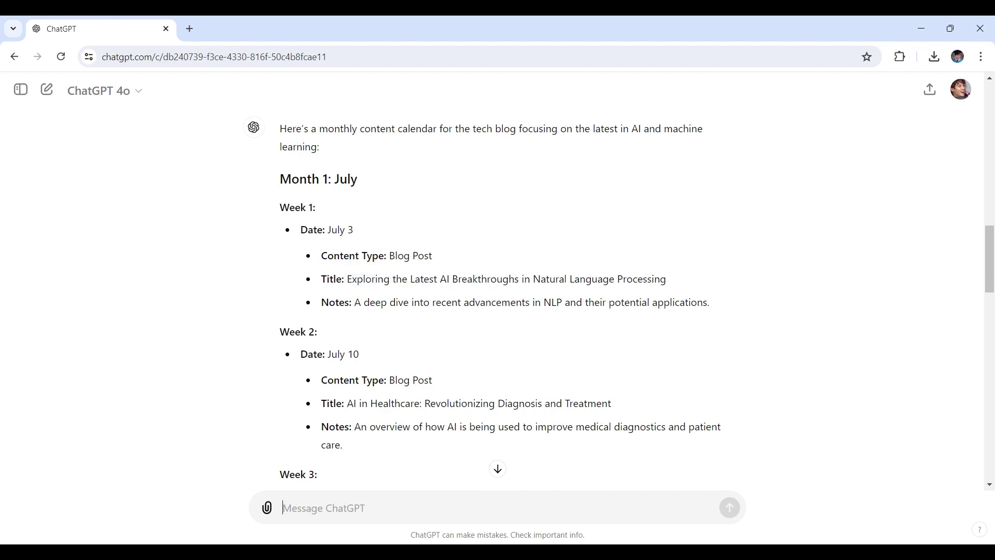
{"action": "type", "text": "Create a detailed outline for a blog post titled 'Exploring the Latest AI Breakthroughs in Natural Language Processing'"}
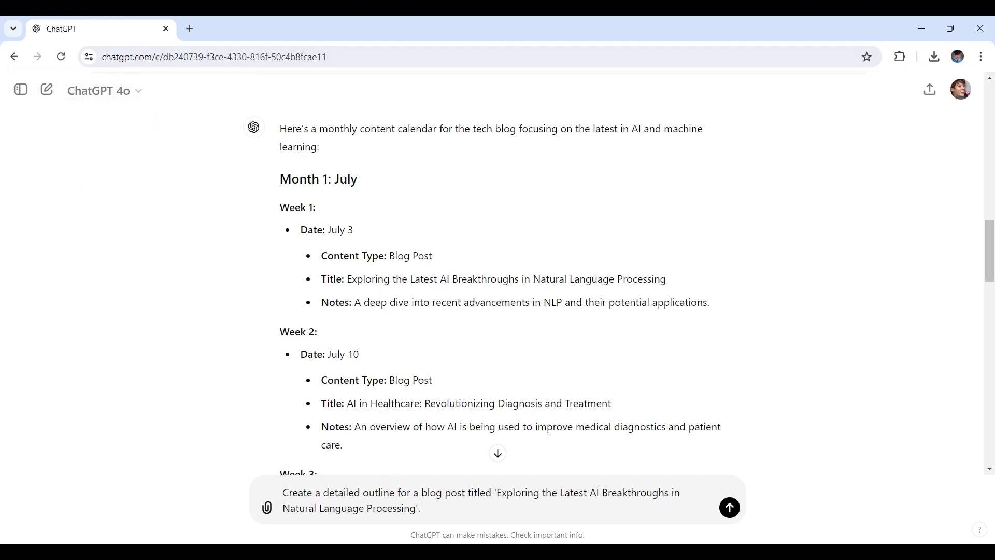
{"action": "key", "text": "Return"}
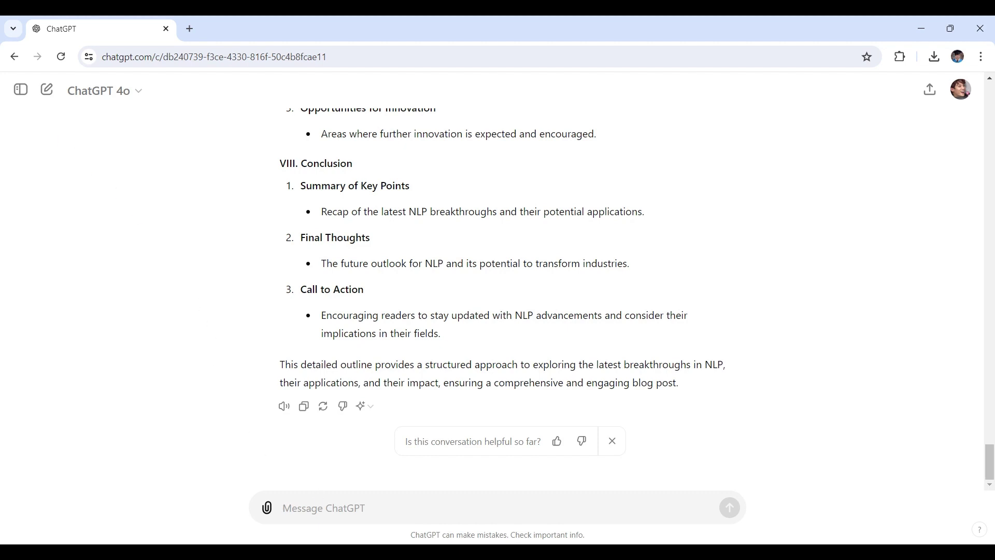
Ask for the best times to post tech blogs for maximum engagement and look over the answer.
{"action": "type", "text": "What are the best times to post tech blogs for maximum engagement?"}
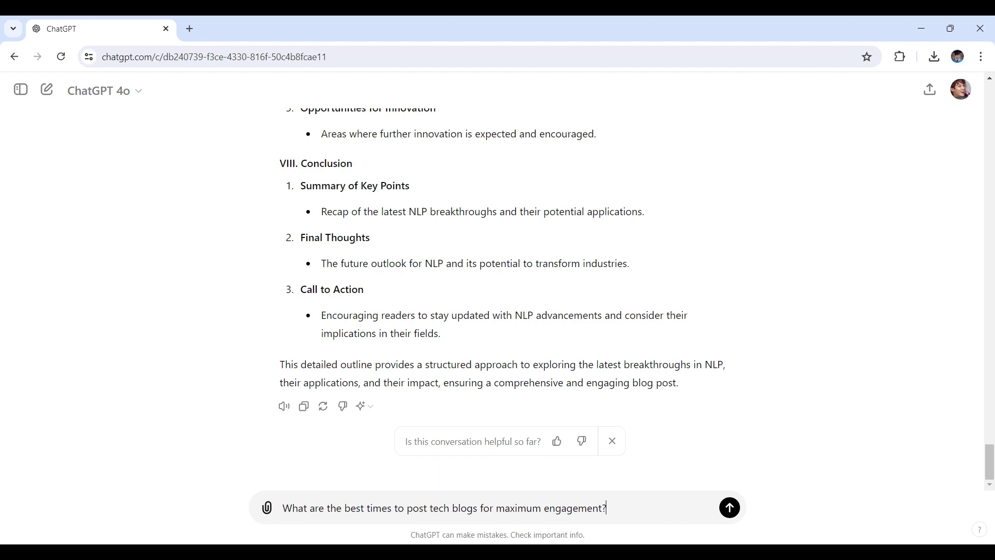
{"action": "left_click_drag", "start_coordinate": [429, 508], "coordinate": [477, 508]}
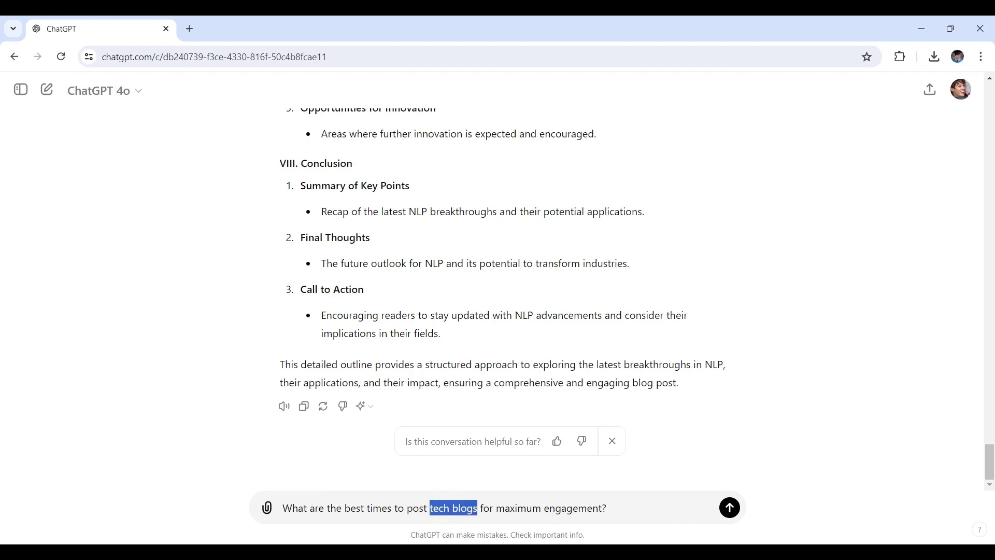
{"action": "left_click", "coordinate": [607, 508]}
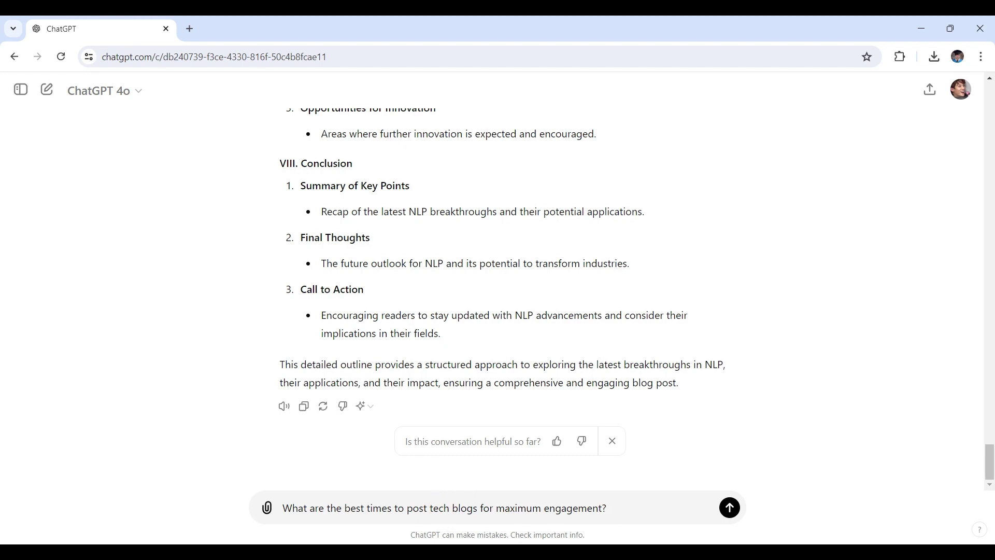
{"action": "left_click", "coordinate": [734, 515]}
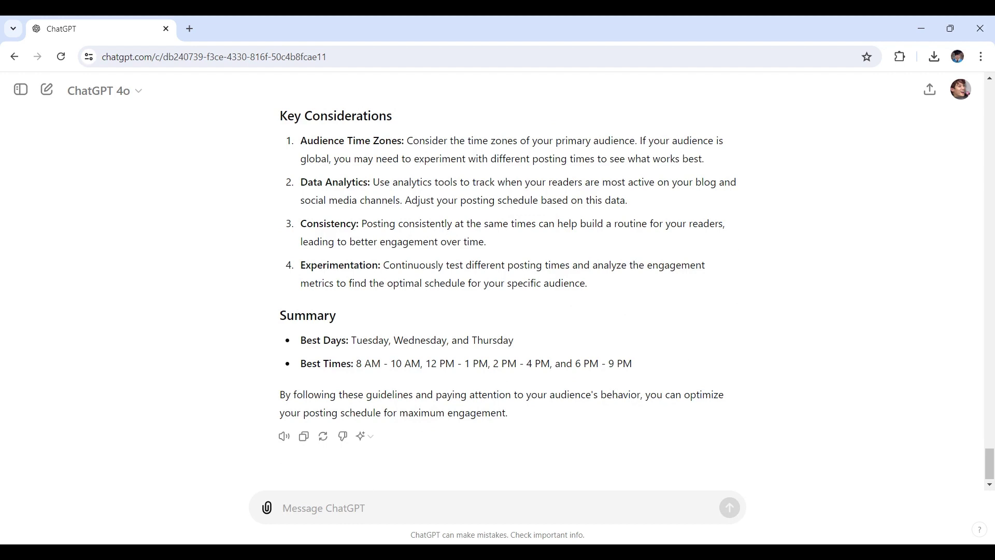
{"action": "scroll", "coordinate": [620, 346], "scroll_direction": "up", "scroll_amount": 3}
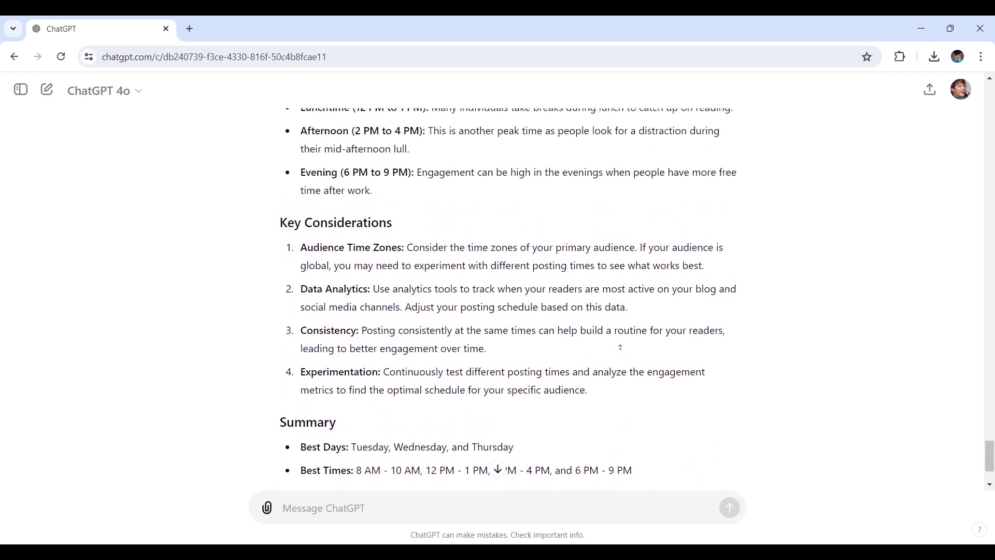
{"action": "left_click", "coordinate": [498, 469]}
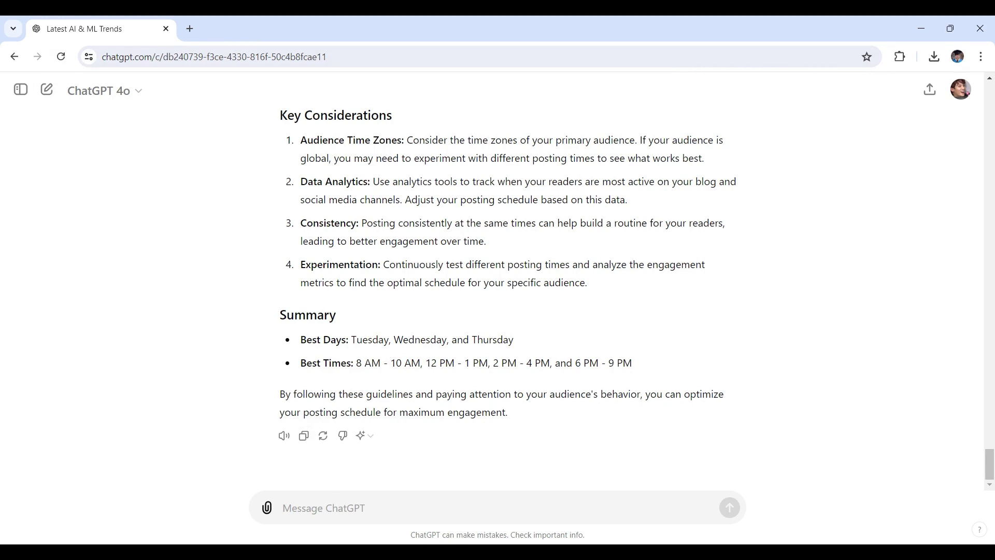
Attach Blog Post Doc.docx from the computer and ask to analyze the recent blog post's performance and suggest improvements.
{"action": "type", "text": "Analyze the performance of my recent blog post and suggest improvements."}
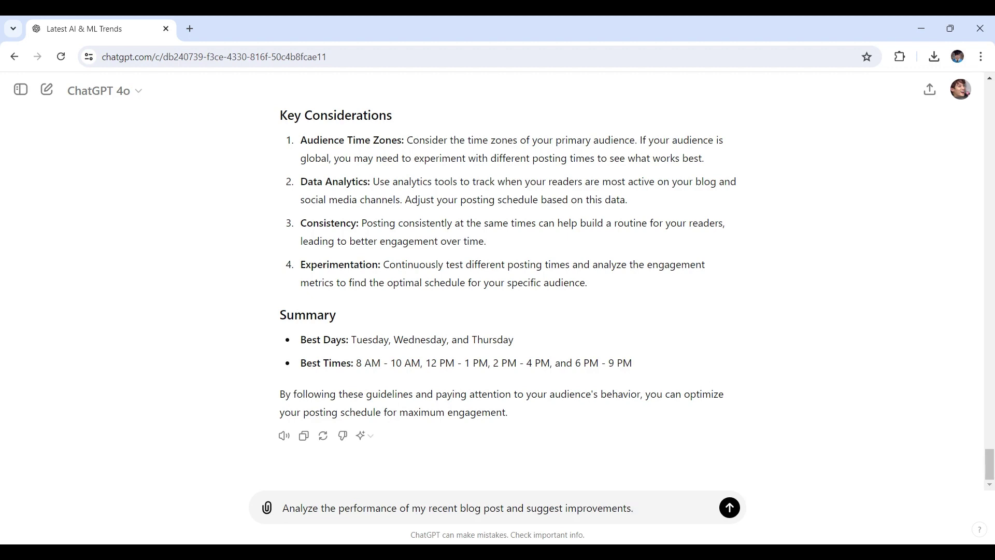
{"action": "left_click", "coordinate": [269, 513]}
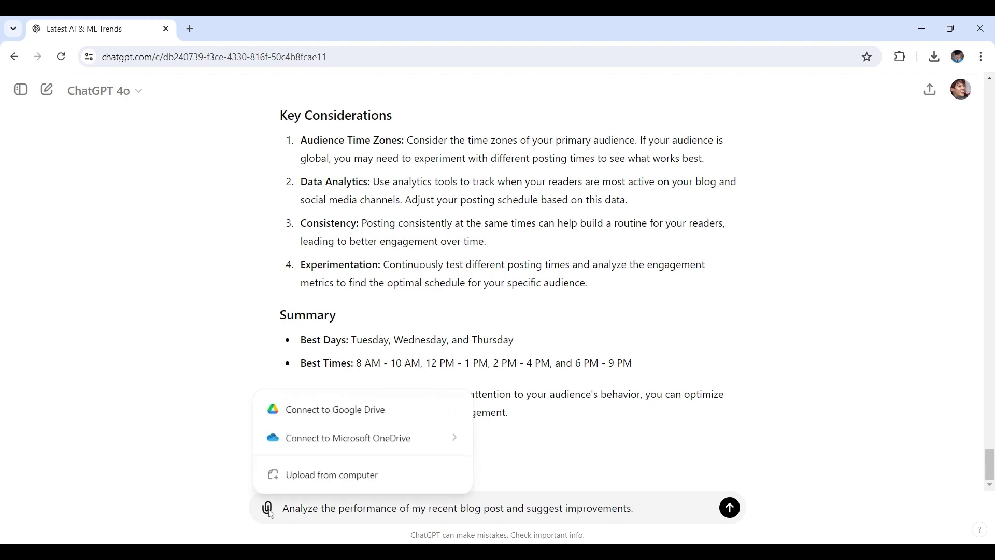
{"action": "left_click", "coordinate": [296, 475]}
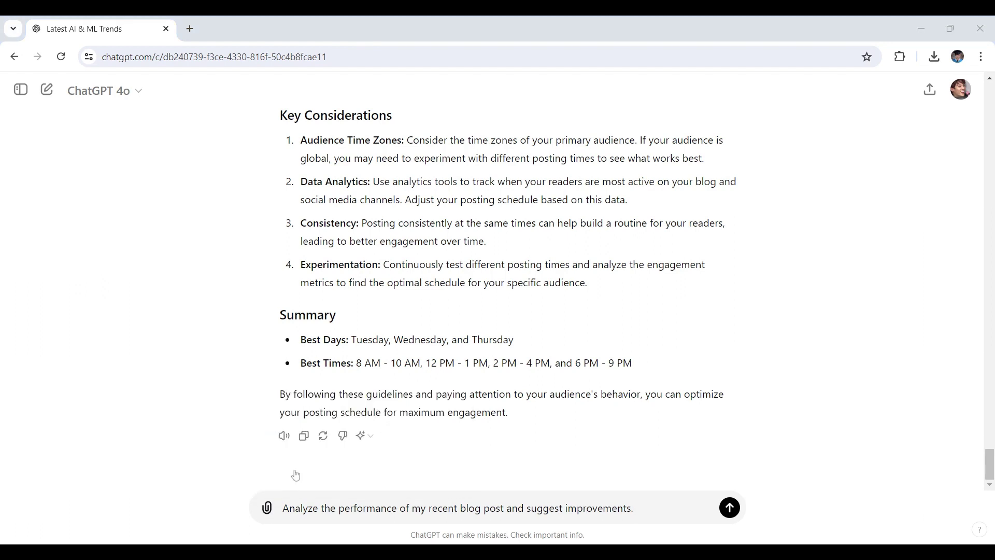
{"action": "key", "text": "Return"}
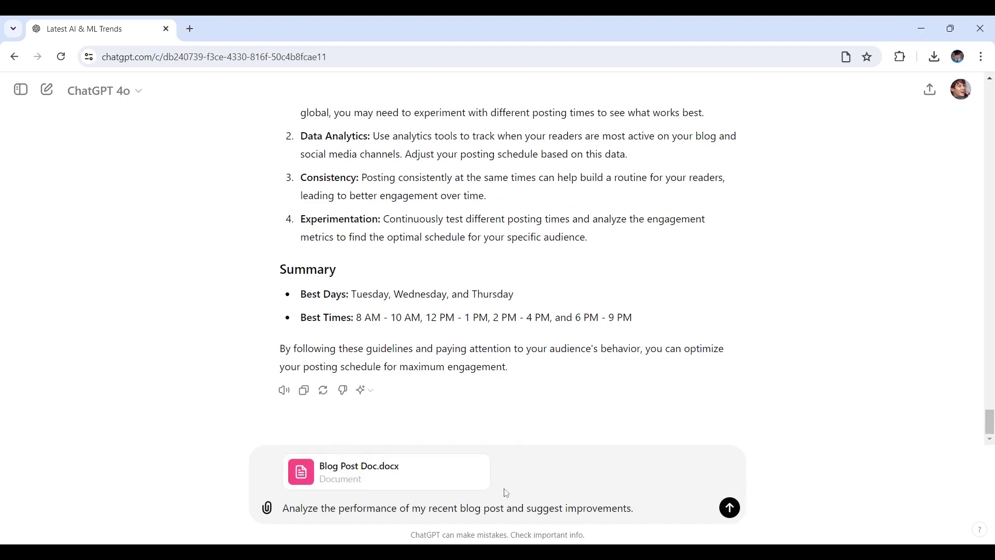
{"action": "mouse_move", "coordinate": [299, 490]}
{"action": "left_click", "coordinate": [730, 508]}
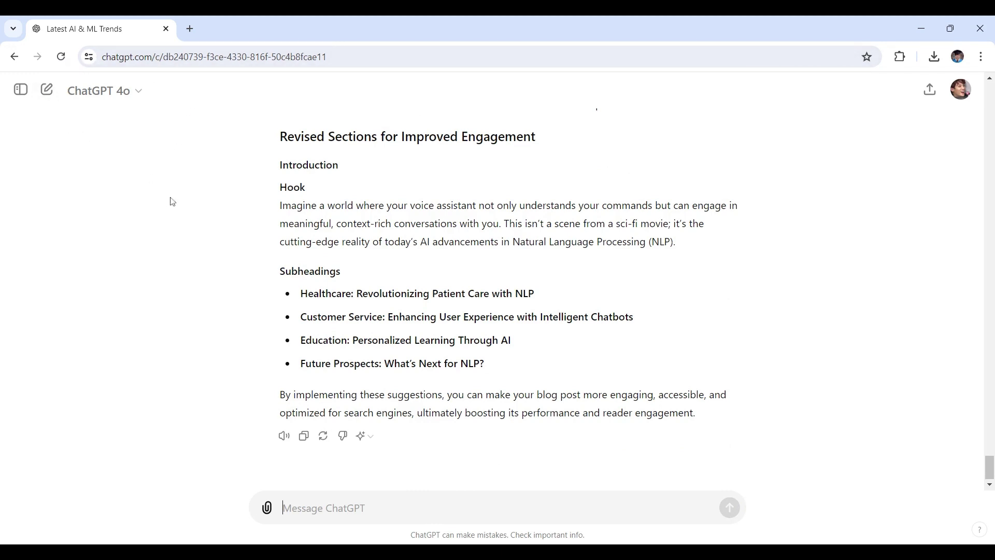
Ask to identify patterns in the most successful content and recommend new content ideas.
{"action": "type", "text": "Identify patterns in my most successful content and recommend new content ideas."}
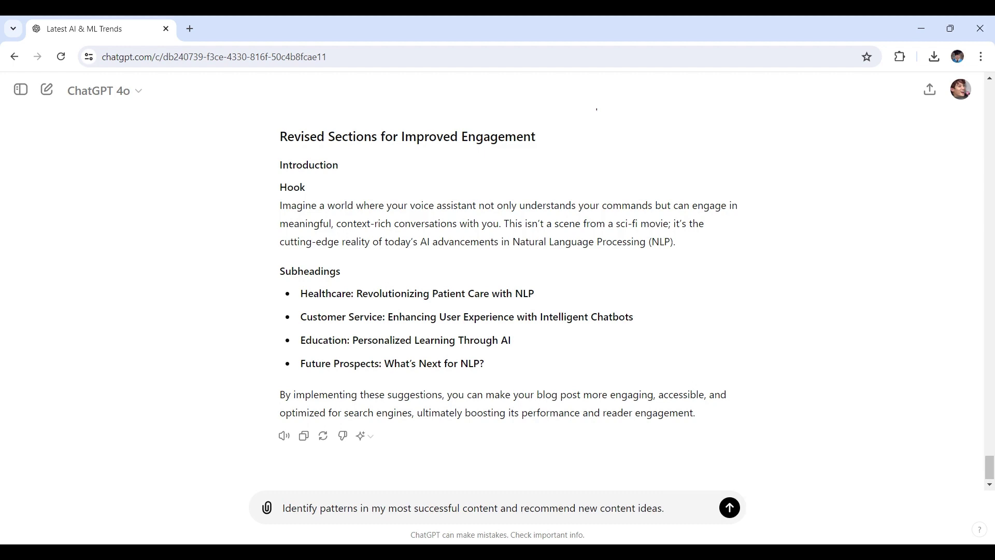
{"action": "left_click", "coordinate": [726, 517]}
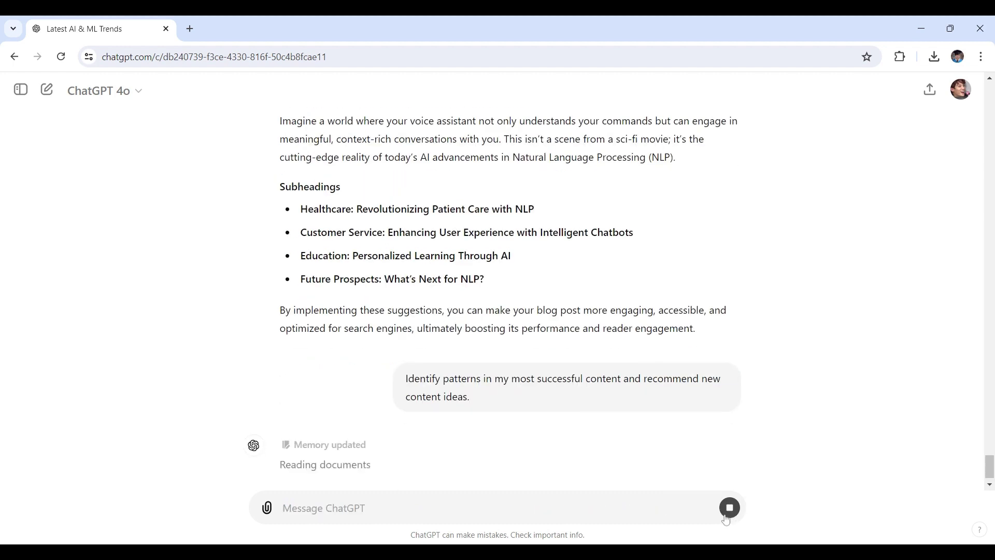